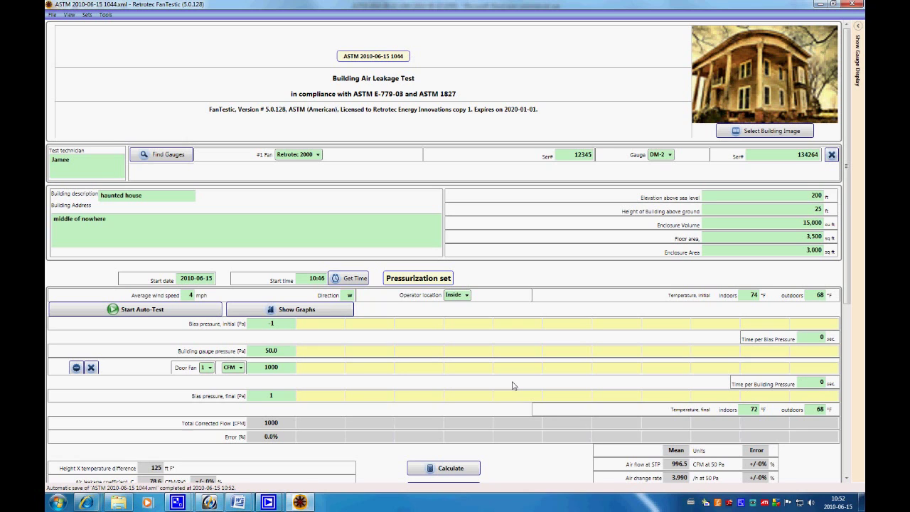
# Scroll down to Infiltration Effects and record 10:52 as the finish time.
pyautogui.scroll(-1, 513, 385)
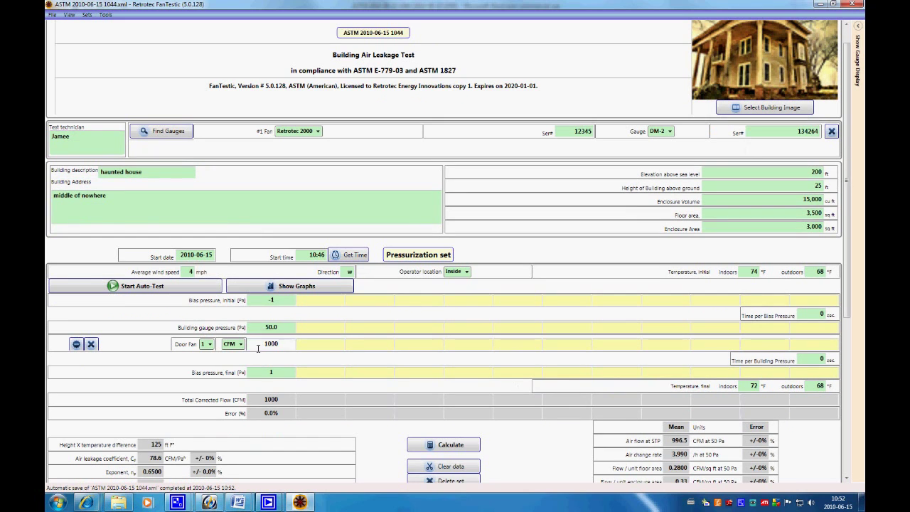
pyautogui.scroll(-3, 341, 366)
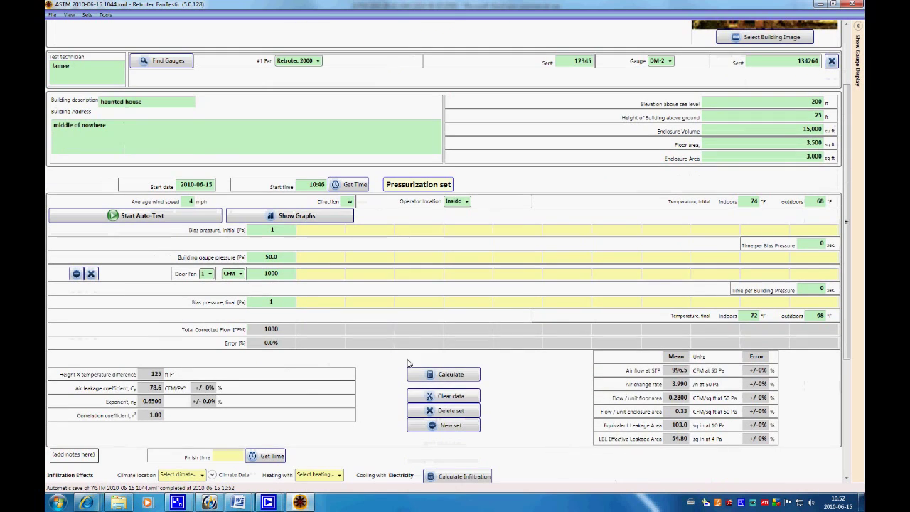
pyautogui.scroll(-8, 390, 364)
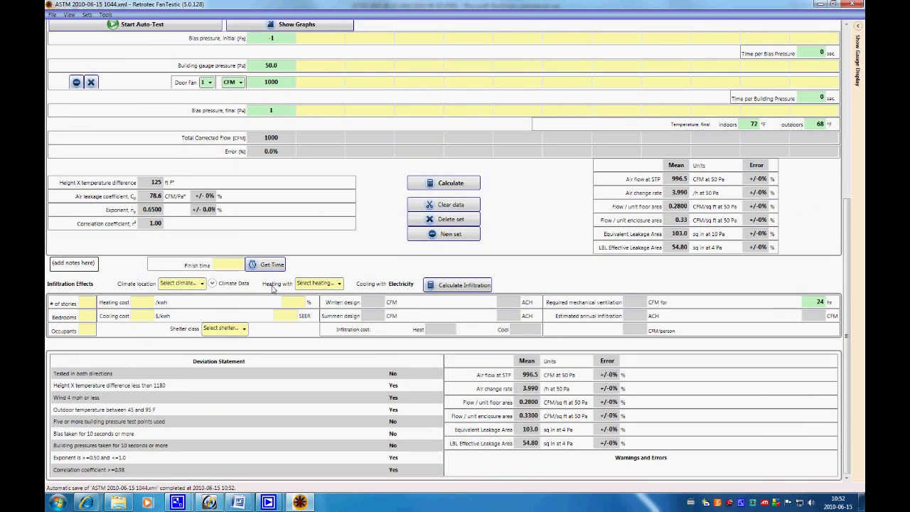
pyautogui.click(268, 264)
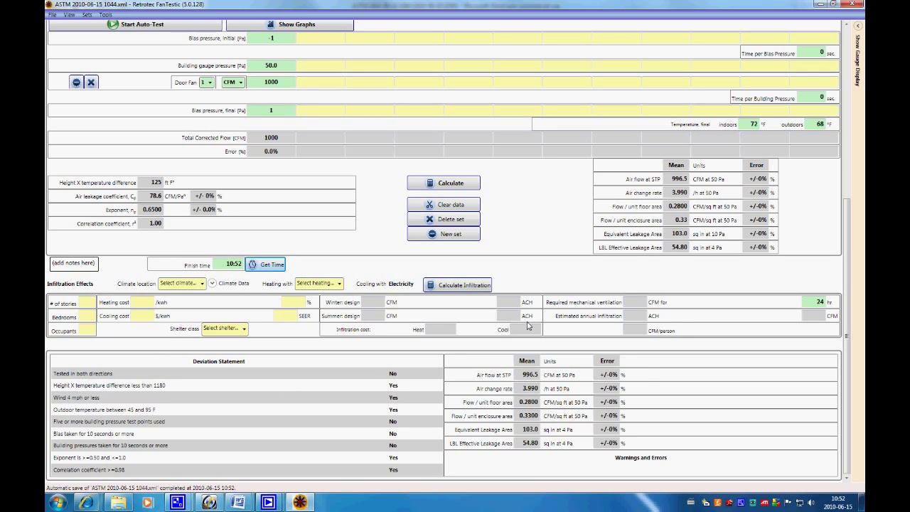
# Pick TX - Midland (USA) as the climate location and expand its climate data.
pyautogui.click(202, 283)
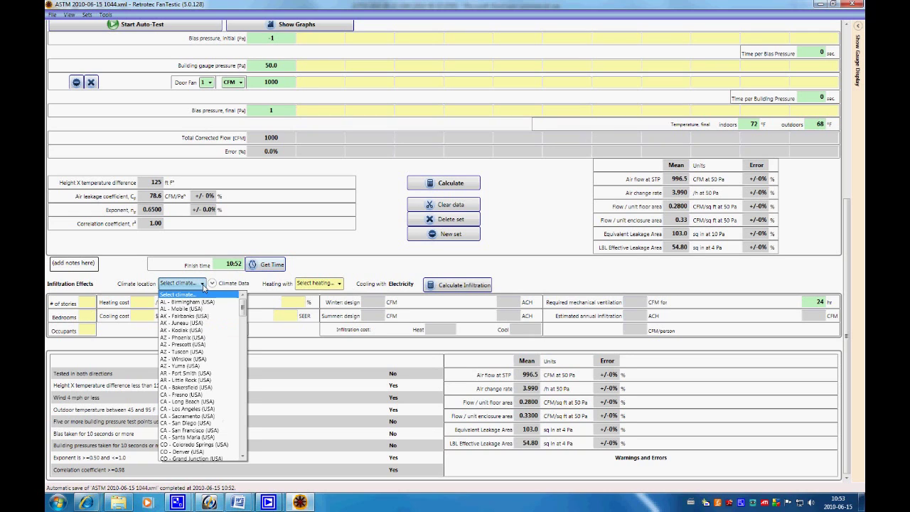
pyautogui.scroll(-5, 213, 438)
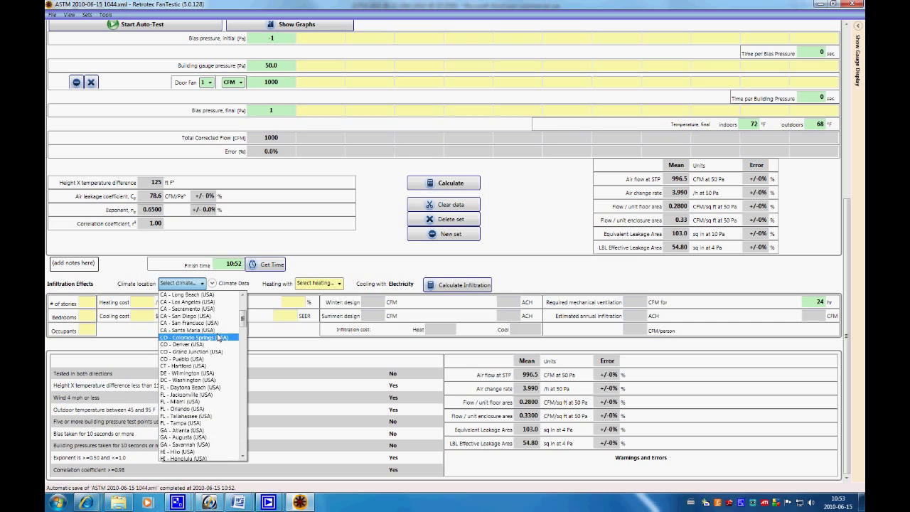
pyautogui.moveTo(243, 323); pyautogui.dragTo(243, 442)
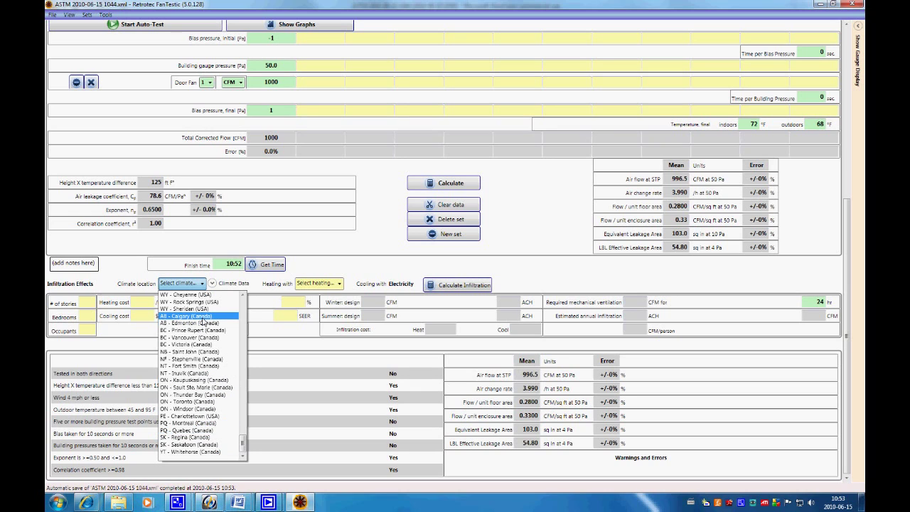
pyautogui.scroll(3, 221, 316)
pyautogui.scroll(6, 221, 315)
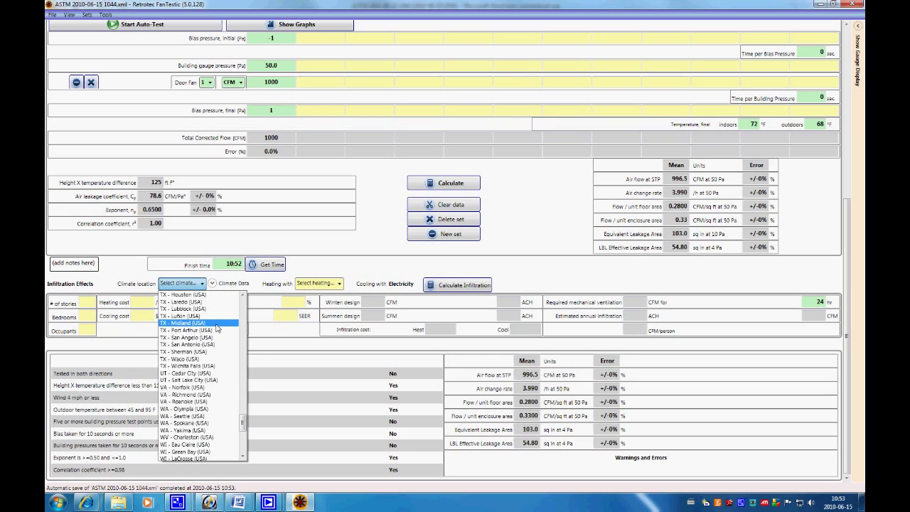
pyautogui.click(218, 324)
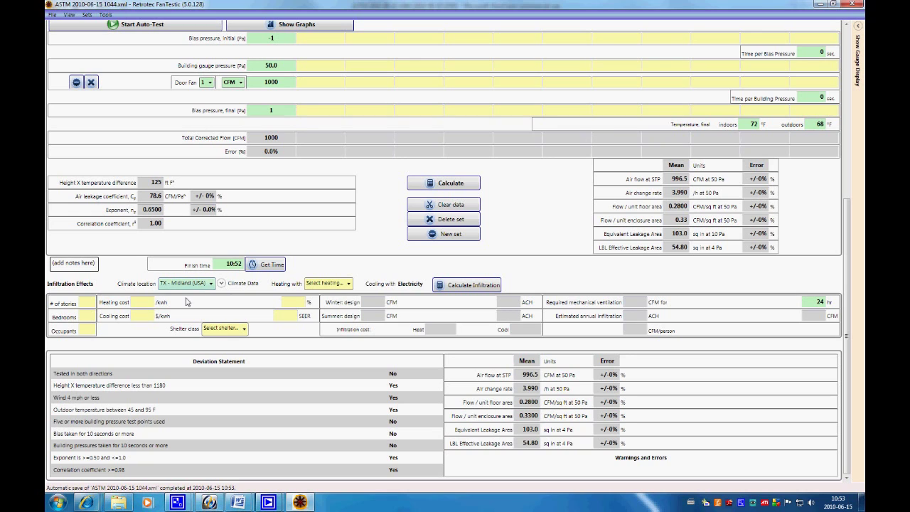
pyautogui.click(221, 283)
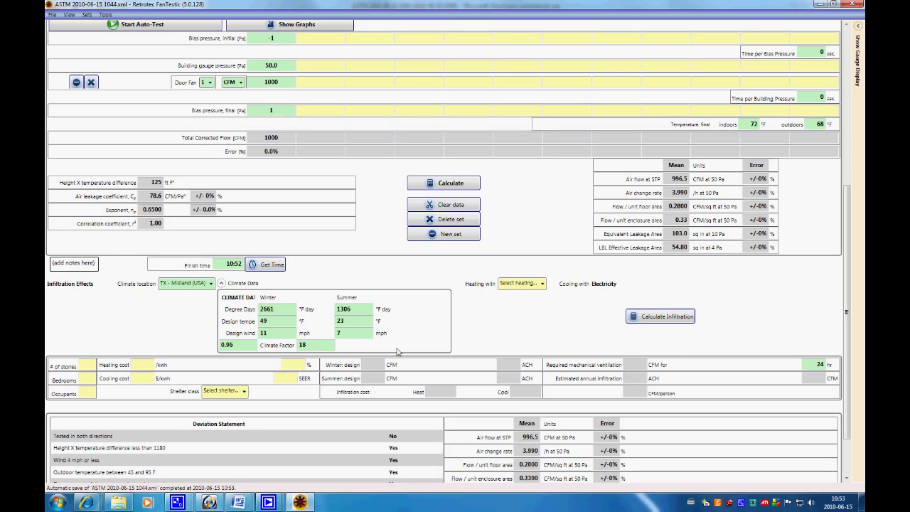
# Collapse Midland's climate data panel and bring up the heating fuel choices.
pyautogui.click(221, 283)
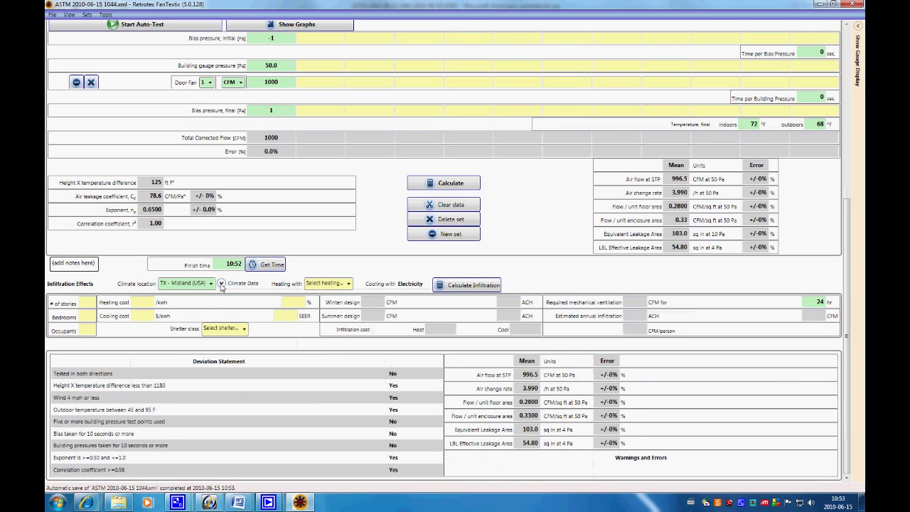
pyautogui.click(349, 284)
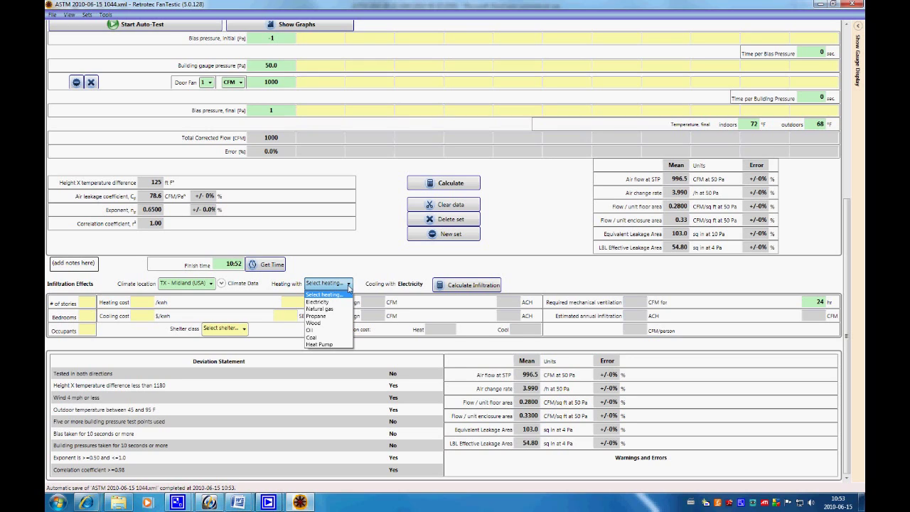
# Choose Wood as the heating fuel and enter 2 stories.
pyautogui.click(339, 323)
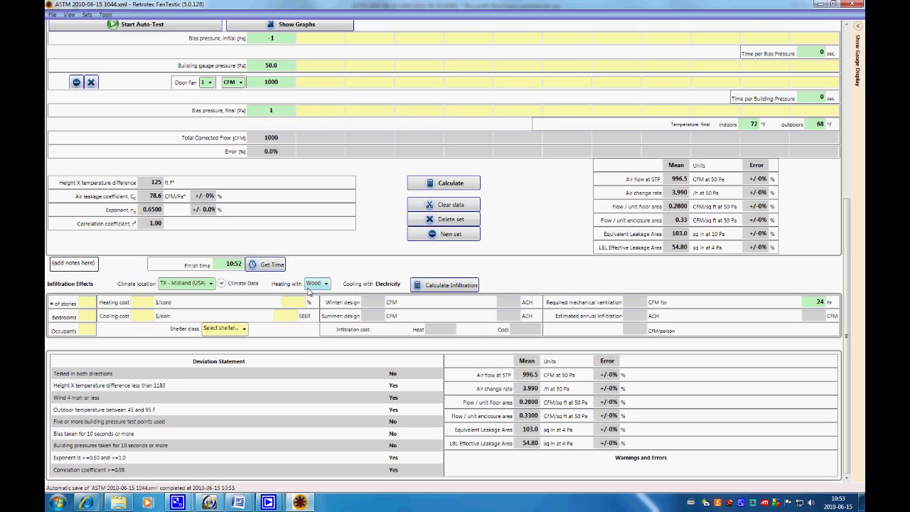
pyautogui.click(84, 315)
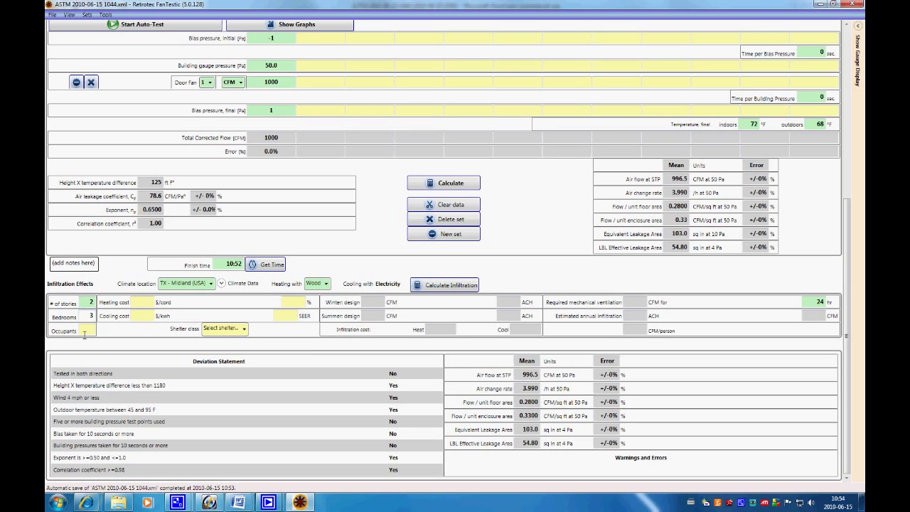
# Enter 3 bedrooms, 4 occupants, 60 $/cord heating at 70%, 0.15 $/kWh cooling, and SEER 8.
pyautogui.click(86, 332)
pyautogui.click(142, 302)
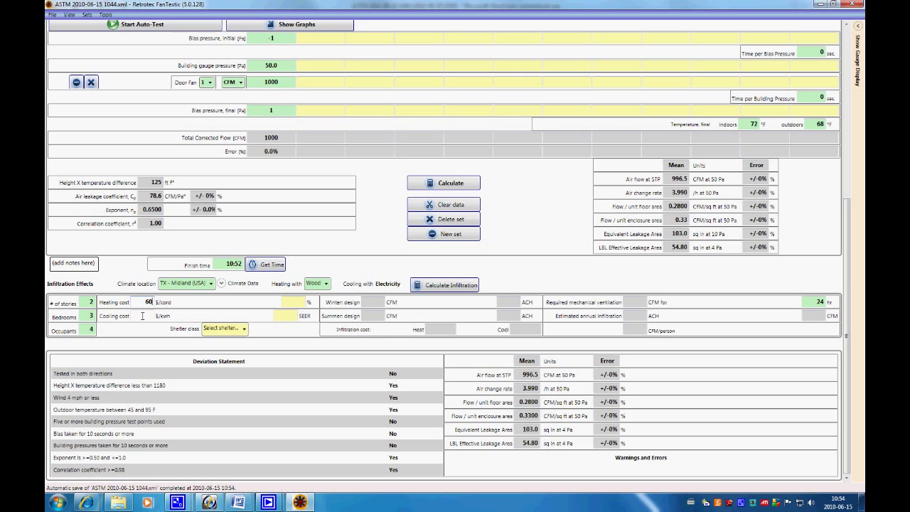
pyautogui.click(142, 319)
pyautogui.write('0.15')
pyautogui.press('Tab')
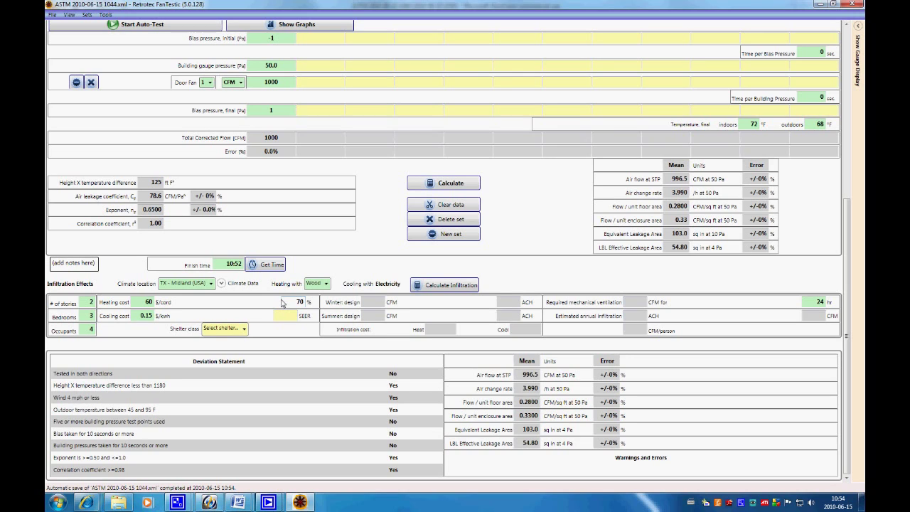
pyautogui.click(281, 313)
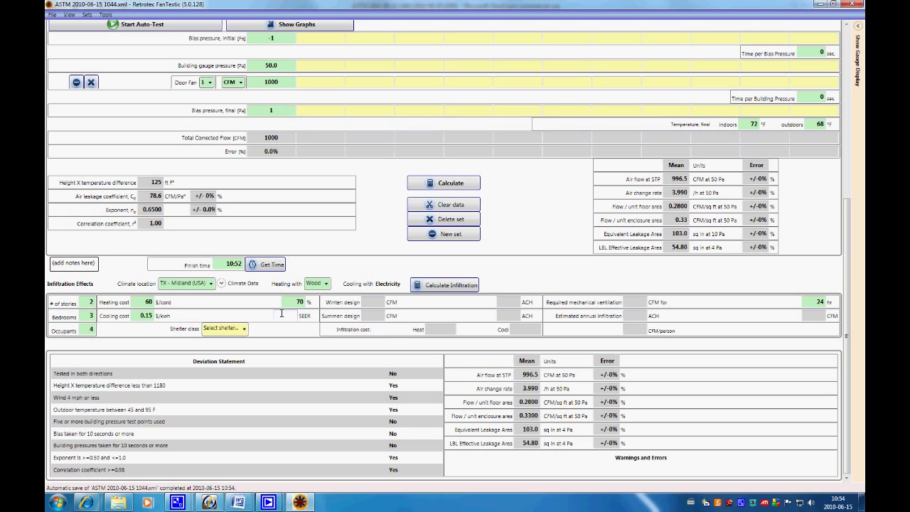
pyautogui.click(244, 329)
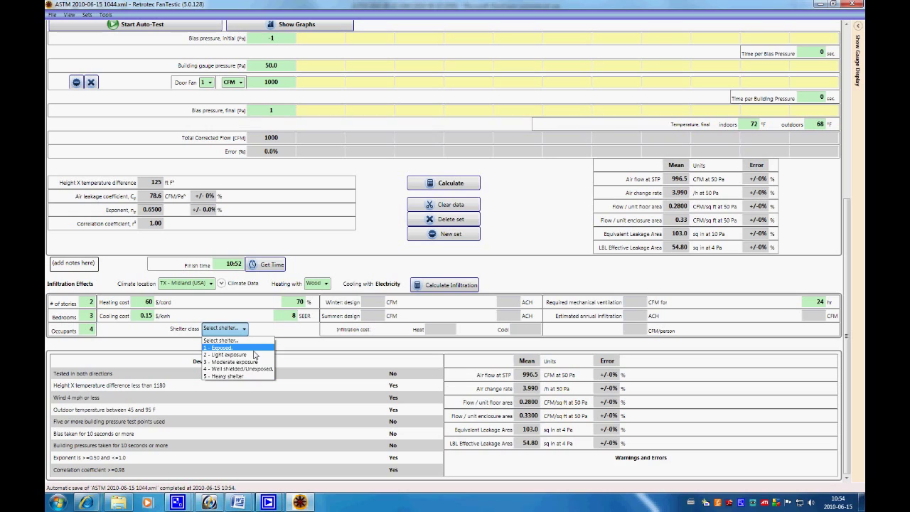
pyautogui.click(254, 364)
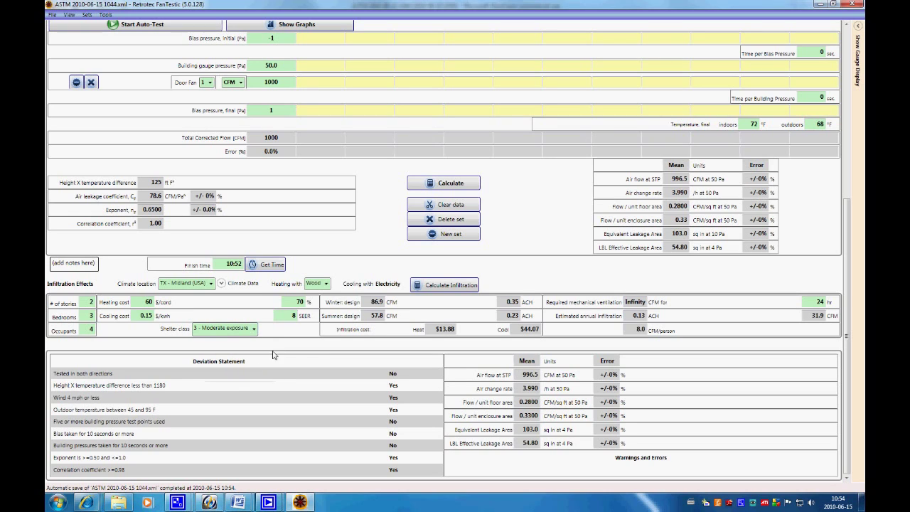
pyautogui.click(453, 286)
# Re-enter the 24 hr ventilation period, recalculate, and check the 0.13 annual infiltration value.
pyautogui.doubleClick(815, 301)
pyautogui.write('24')
pyautogui.click(445, 286)
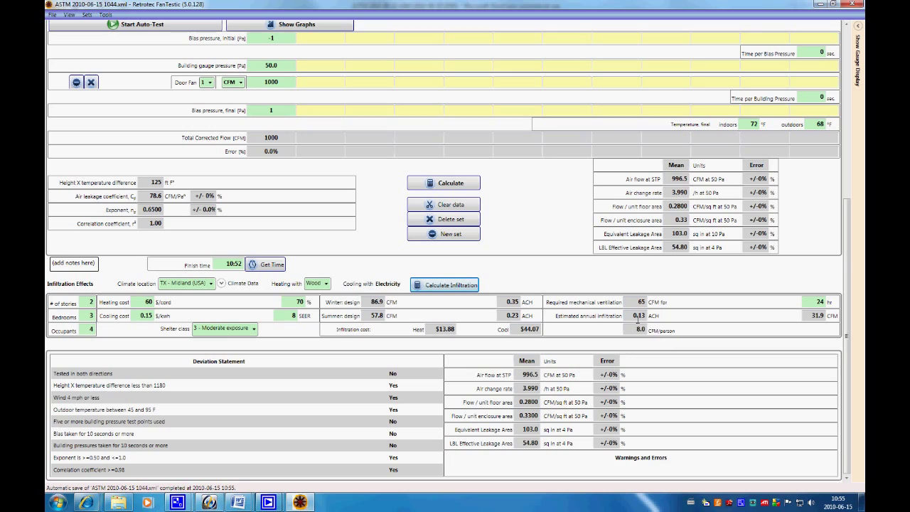
pyautogui.doubleClick(643, 315)
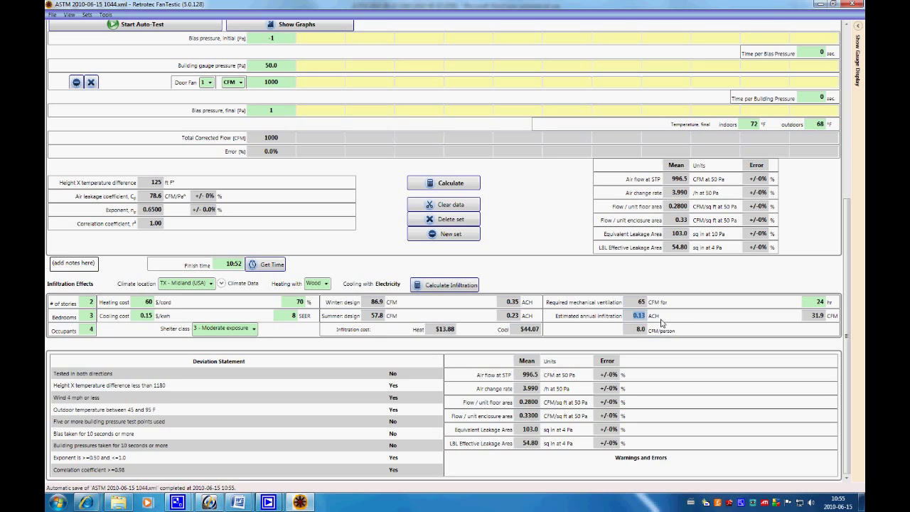
pyautogui.click(679, 321)
# Set 10 seconds per bias pressure reading and recalculate the infiltration results.
pyautogui.click(822, 53)
pyautogui.write('10')
pyautogui.press('Return')
pyautogui.click(431, 288)
pyautogui.scroll(3, 390, 345)
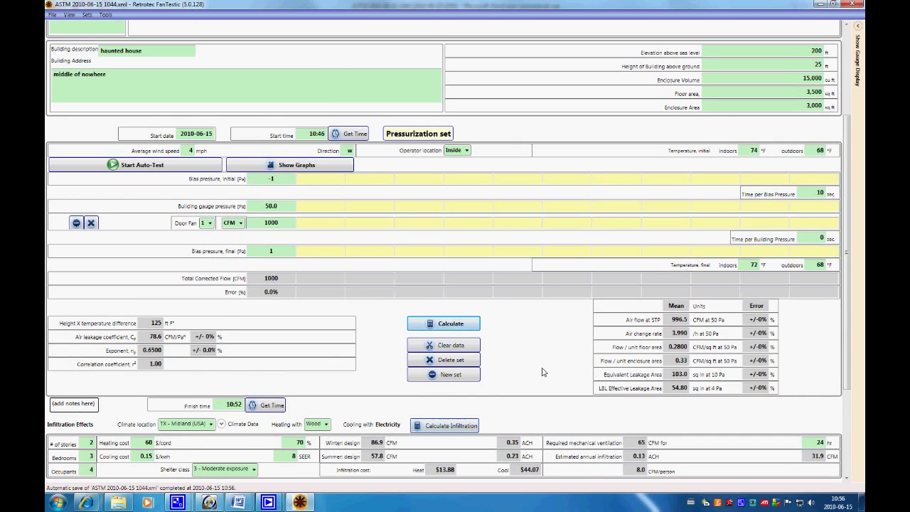
pyautogui.scroll(-3, 500, 395)
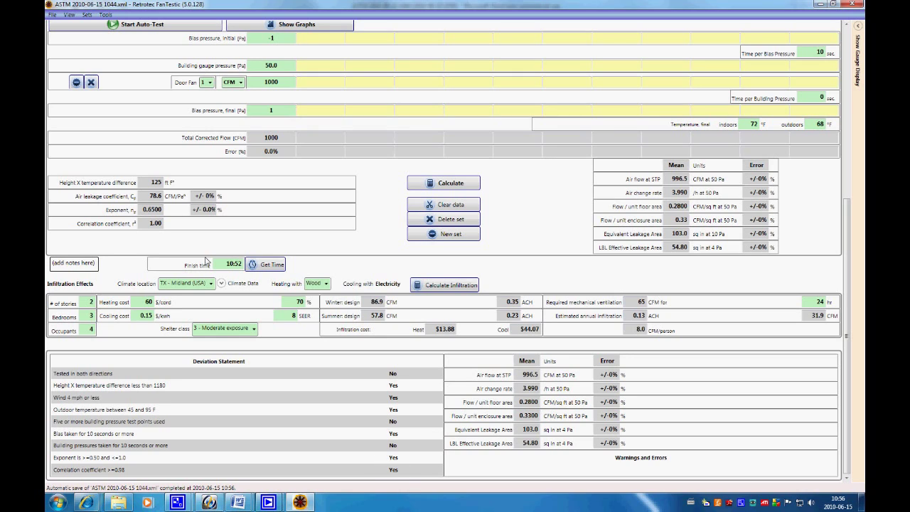
# Switch climate to AK - Fairbanks (USA) and recalculate, giving a $76.98 heating cost.
pyautogui.moveTo(144, 222); pyautogui.dragTo(167, 225)
pyautogui.click(168, 225)
pyautogui.click(207, 284)
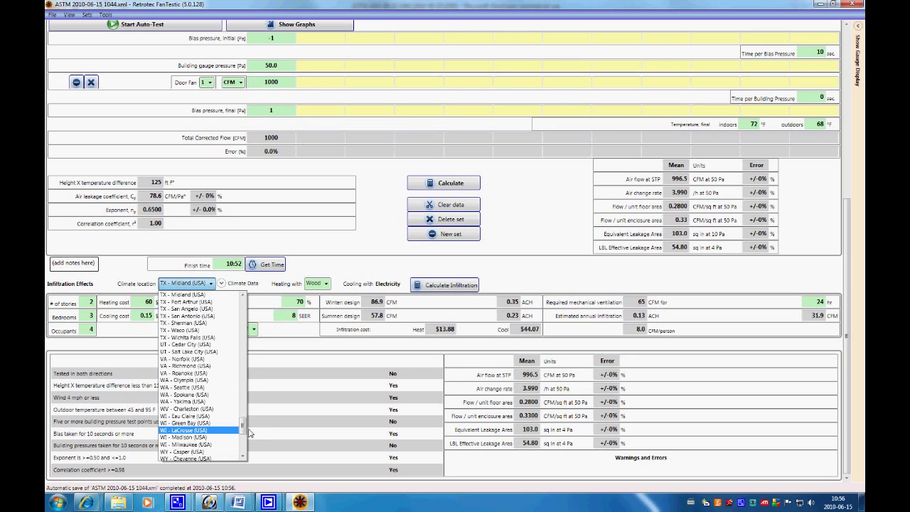
pyautogui.moveTo(248, 430); pyautogui.dragTo(249, 307)
pyautogui.click(211, 320)
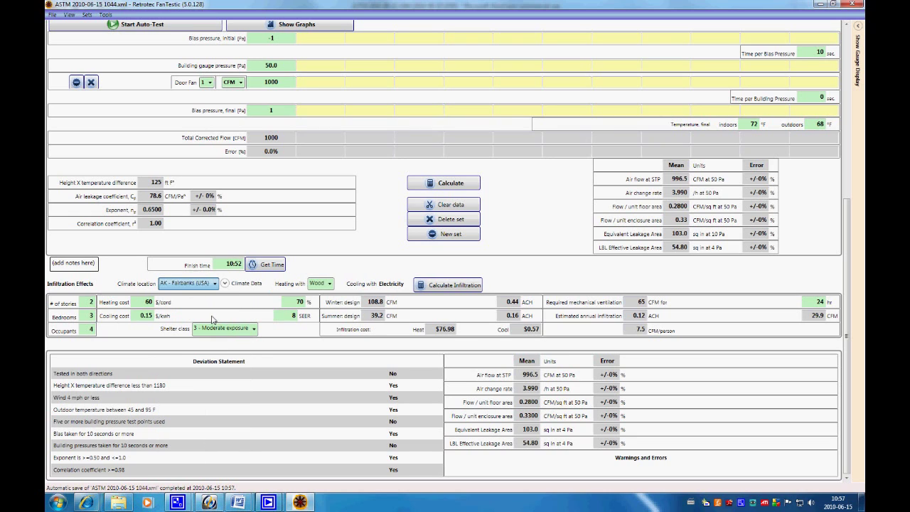
pyautogui.click(449, 287)
pyautogui.moveTo(436, 329); pyautogui.dragTo(449, 327)
pyautogui.click(521, 330)
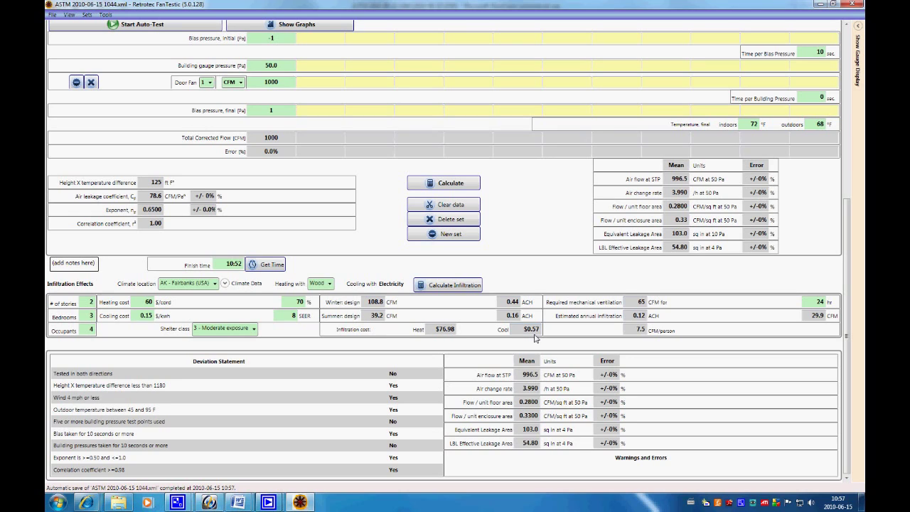
# Change occupants to 6 and recalculate, giving 80 CFM required ventilation.
pyautogui.click(90, 316)
pyautogui.click(88, 329)
pyautogui.write('6')
pyautogui.click(446, 287)
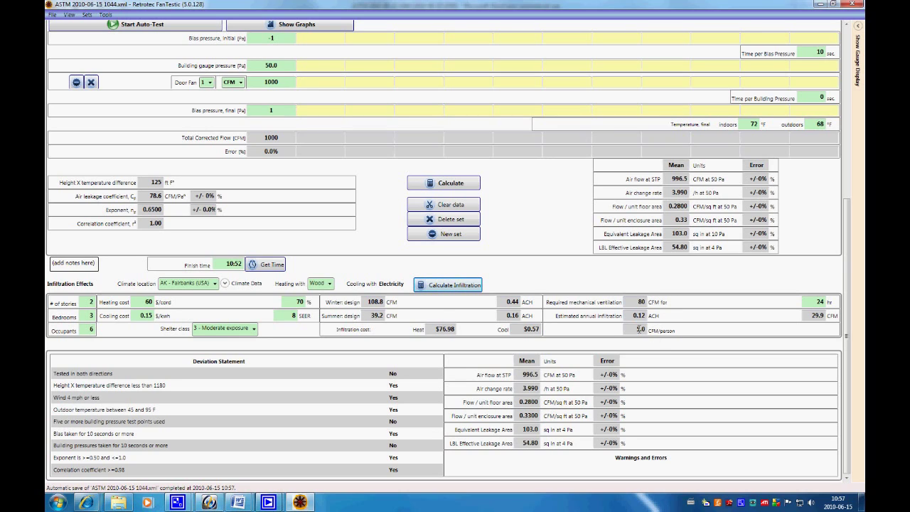